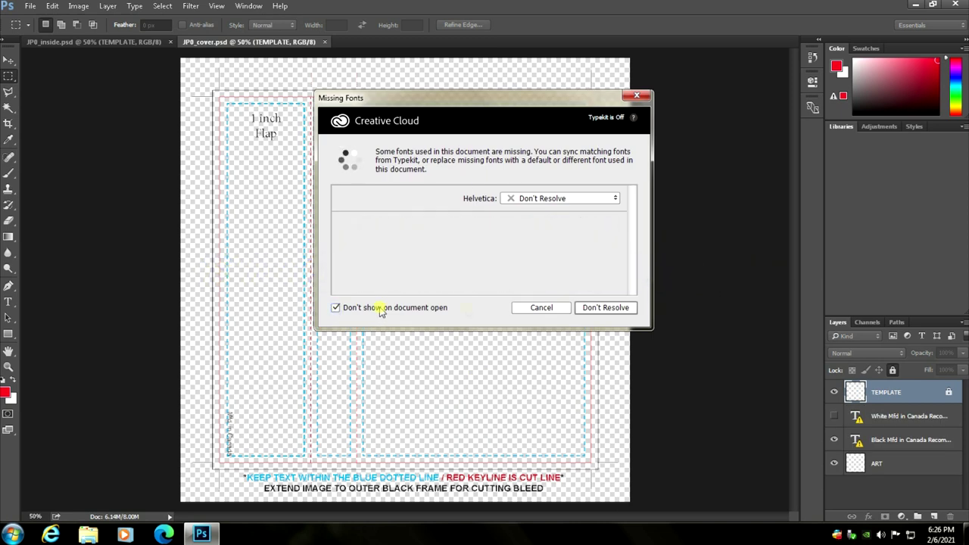
pyautogui.click(598, 308)
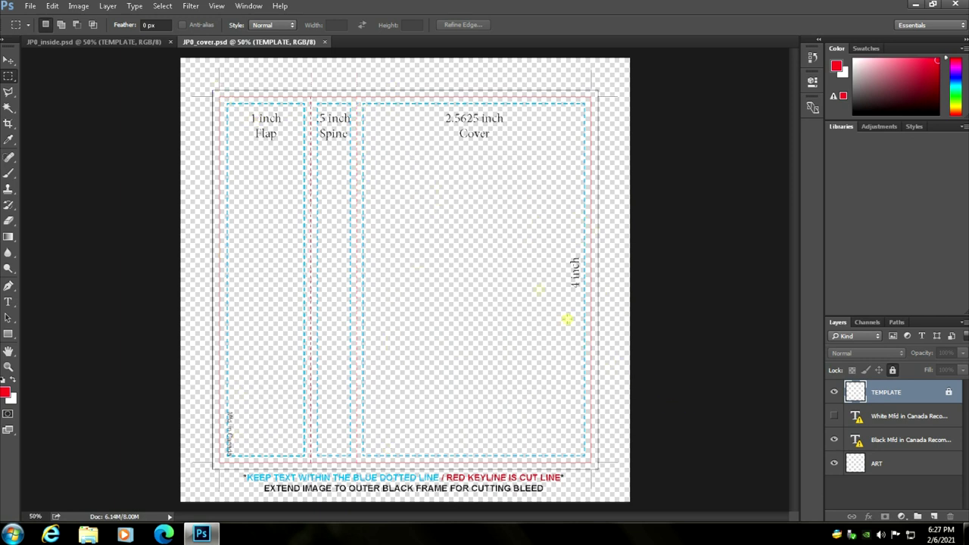
pyautogui.click(30, 6)
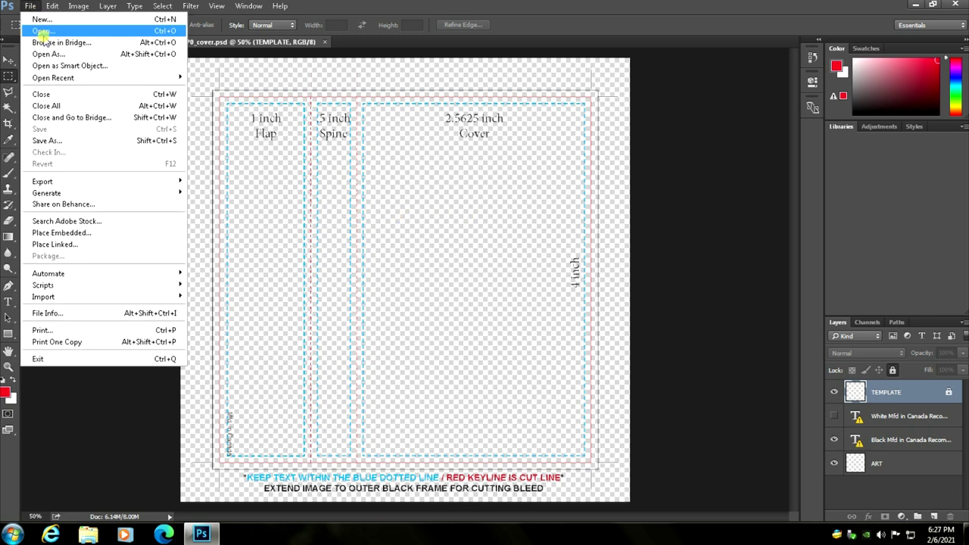
pyautogui.click(39, 32)
pyautogui.moveTo(574, 111); pyautogui.dragTo(585, 261)
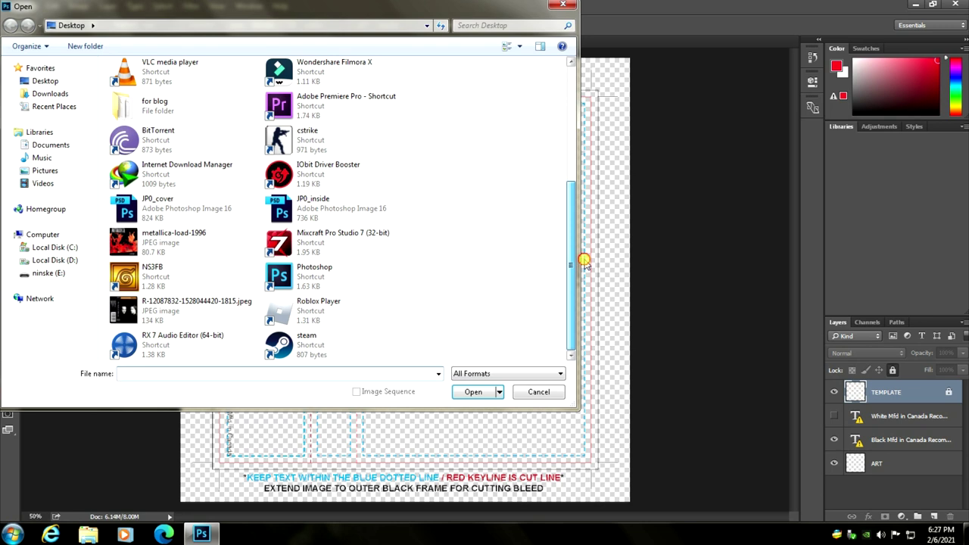
pyautogui.click(182, 312)
pyautogui.click(475, 393)
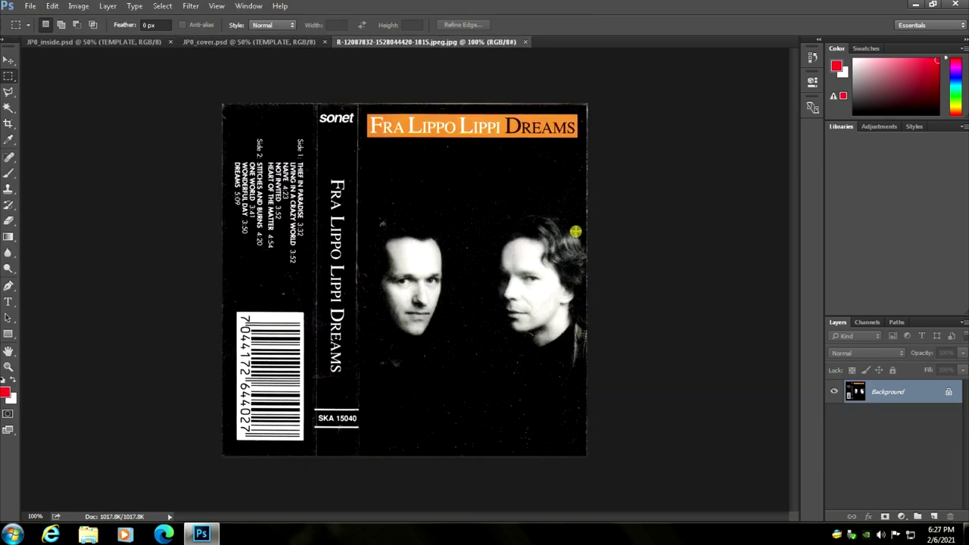
# Duplicate the TEMPLATE layer in JP0_cover.psd under the name "fra".
pyautogui.click(274, 43)
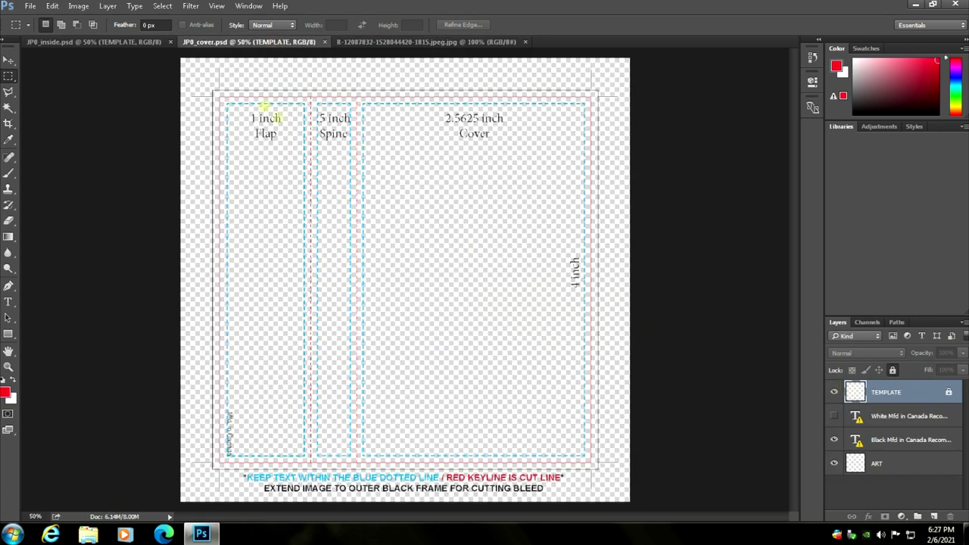
pyautogui.click(108, 6)
pyautogui.click(132, 43)
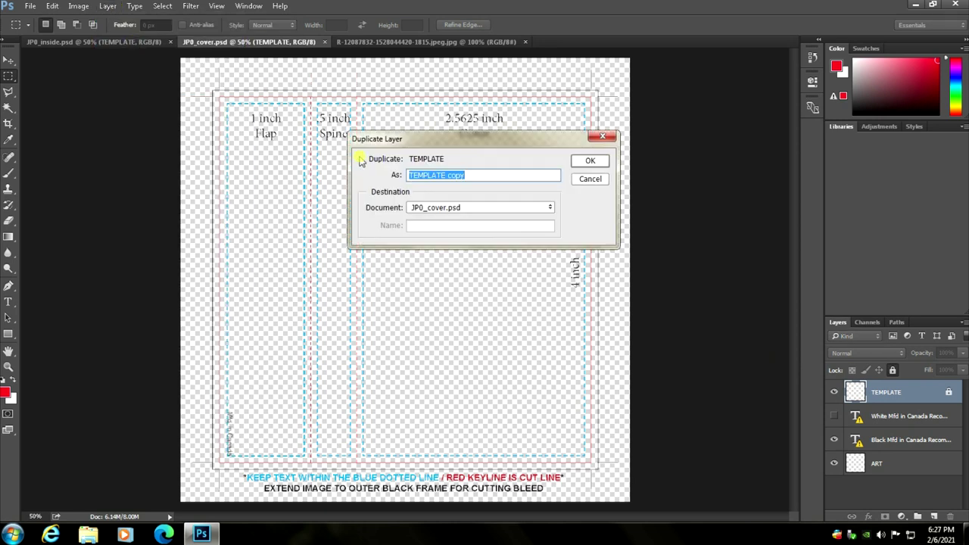
pyautogui.write('fra')
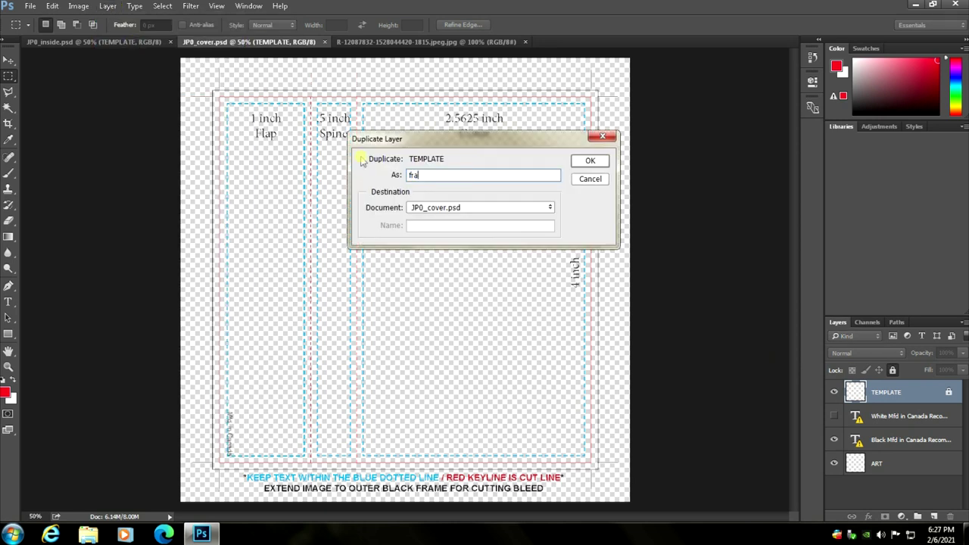
pyautogui.click(581, 161)
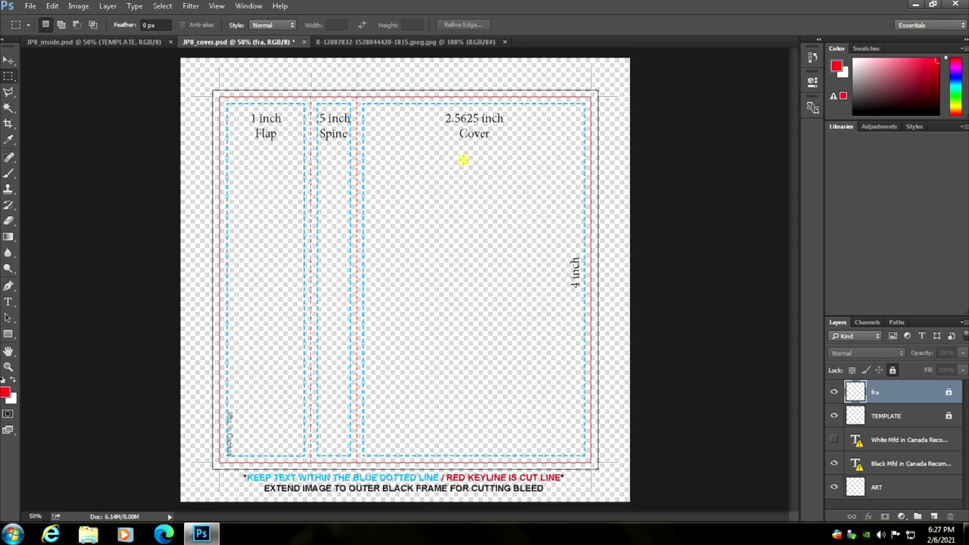
# Copy the entire album cover image into JP0_cover.psd as a new layer and move it toward the template's upper-left area.
pyautogui.click(396, 46)
pyautogui.hotkey('ctrl', 'a')
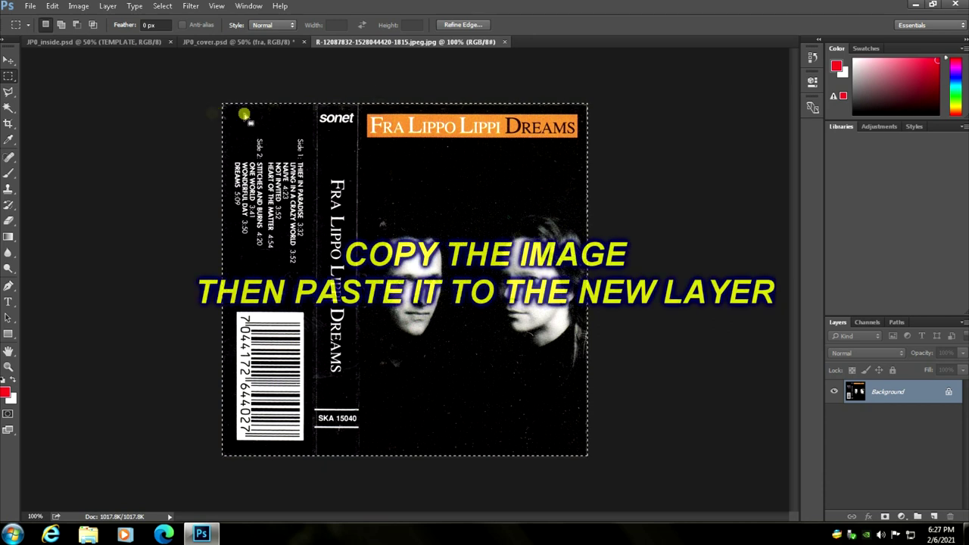
pyautogui.click(236, 42)
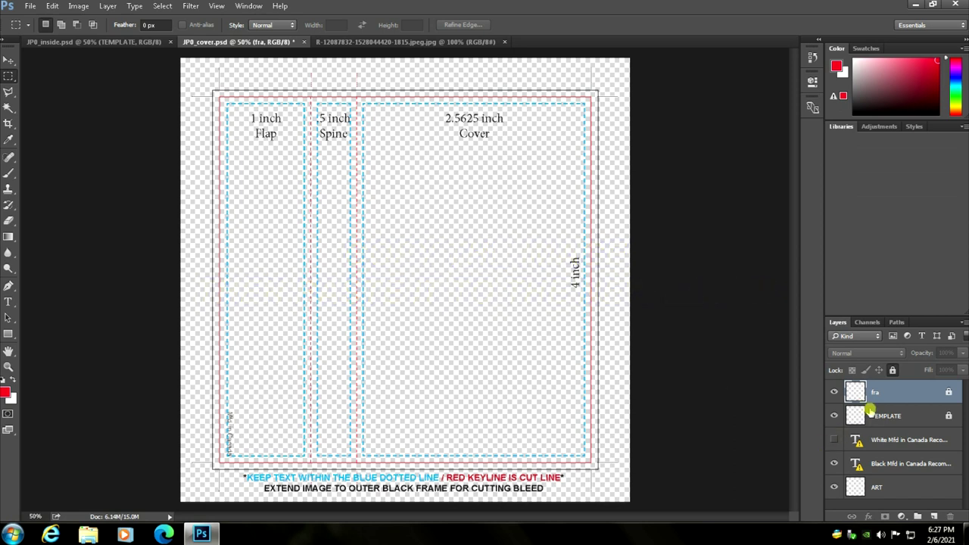
pyautogui.hotkey('ctrl', 'v')
pyautogui.moveTo(422, 224); pyautogui.dragTo(376, 185)
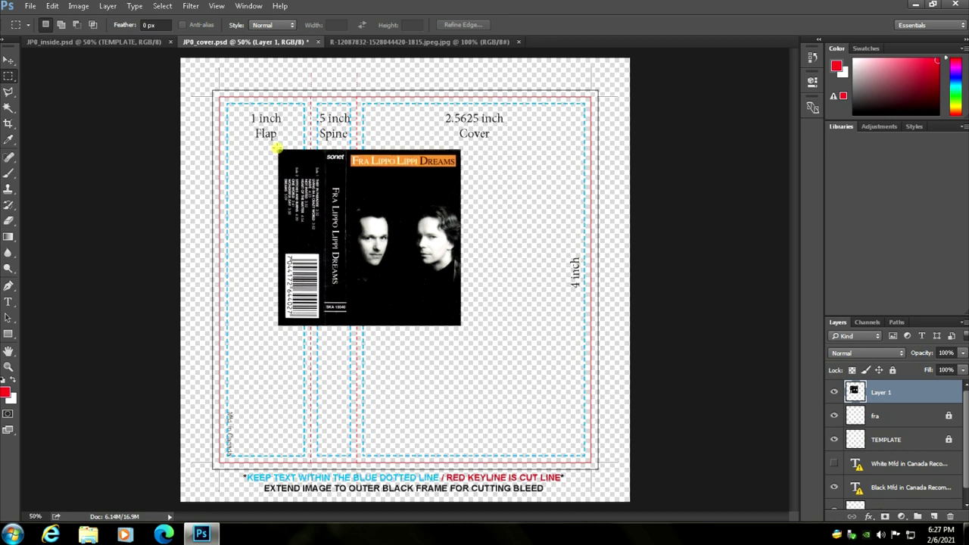
# Select the pasted artwork and free-transform it to fill the template's outer black frame.
pyautogui.moveTo(278, 149); pyautogui.dragTo(458, 324)
pyautogui.rightClick(420, 225)
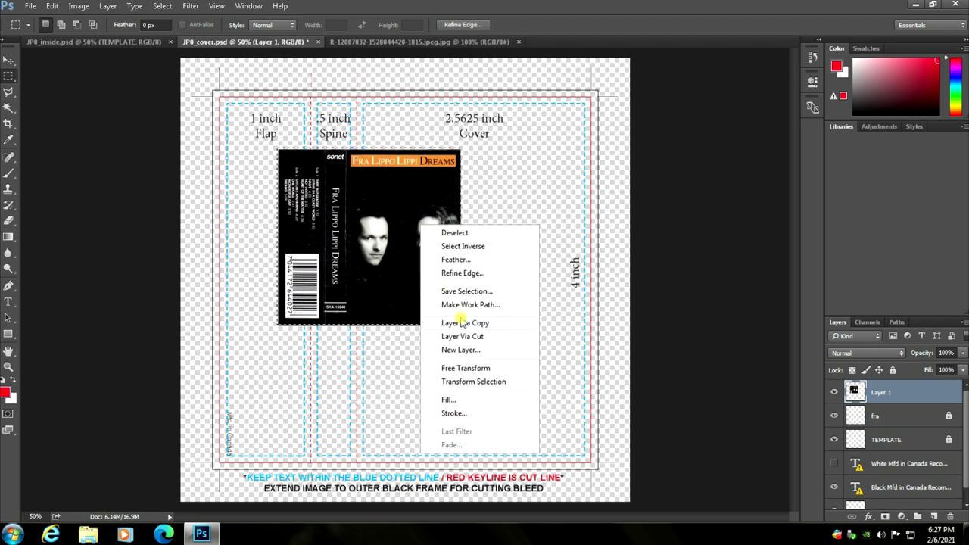
pyautogui.click(480, 368)
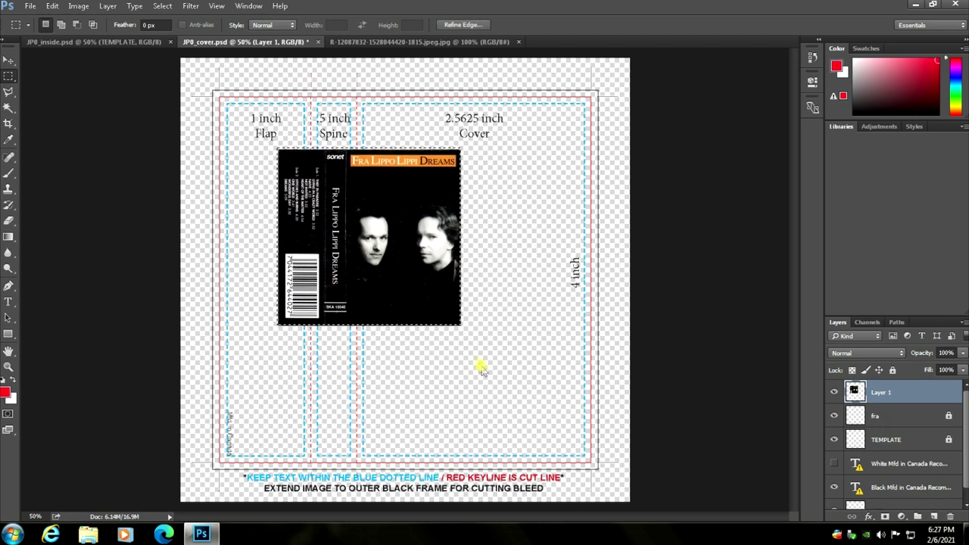
pyautogui.moveTo(279, 325); pyautogui.dragTo(214, 468)
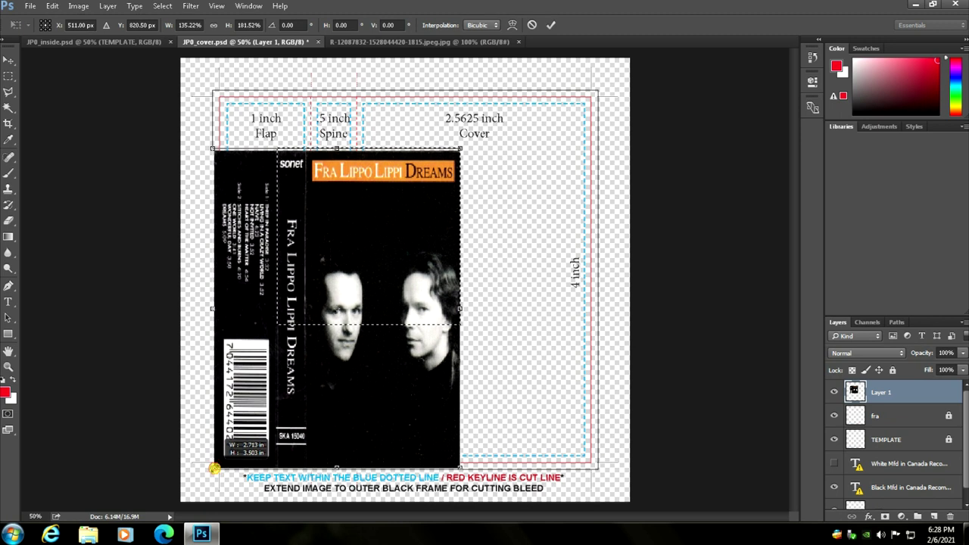
pyautogui.moveTo(467, 150); pyautogui.dragTo(599, 86)
pyautogui.press('Return')
# Fine-tune the artwork's fit to the outer frame with a Free Transform of about 100.55% width and 98.97% height, and apply it.
pyautogui.hotkey('ctrl', '+')
pyautogui.rightClick(602, 235)
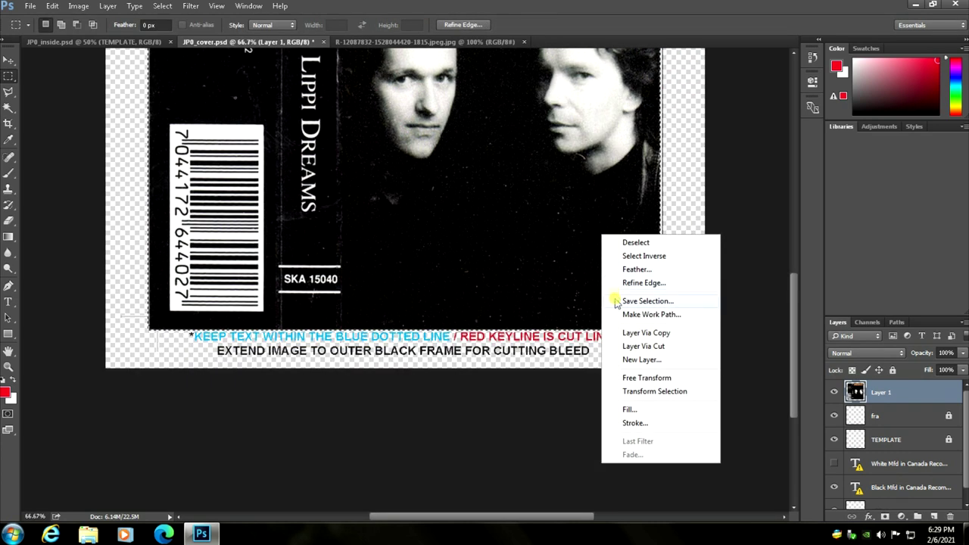
pyautogui.click(632, 378)
pyautogui.moveTo(595, 332); pyautogui.dragTo(597, 324)
pyautogui.moveTo(663, 151); pyautogui.dragTo(664, 151)
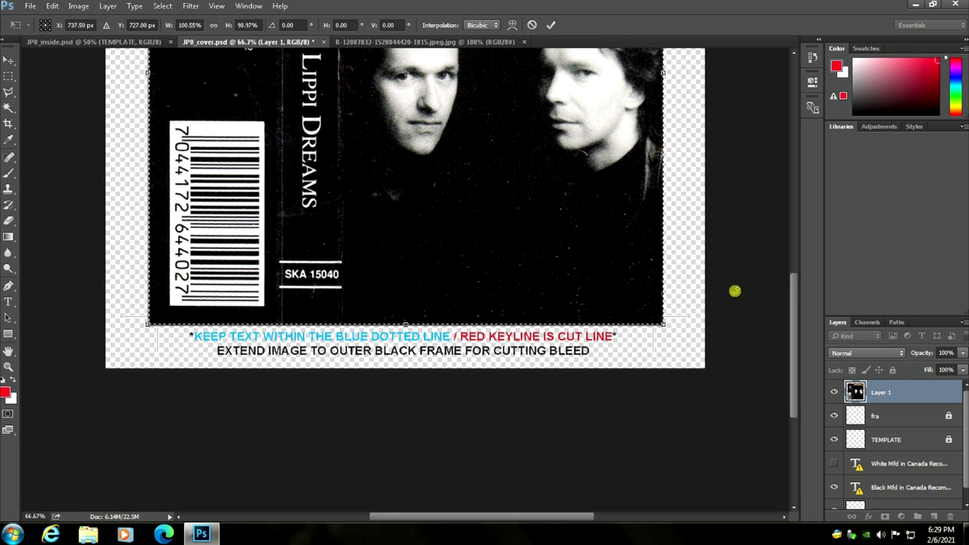
pyautogui.moveTo(794, 304); pyautogui.dragTo(794, 202)
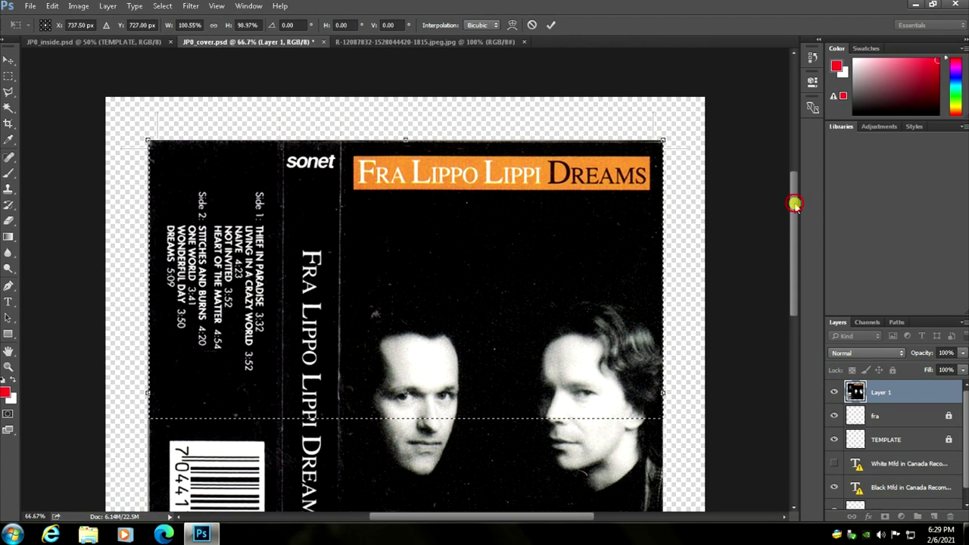
pyautogui.click(10, 77)
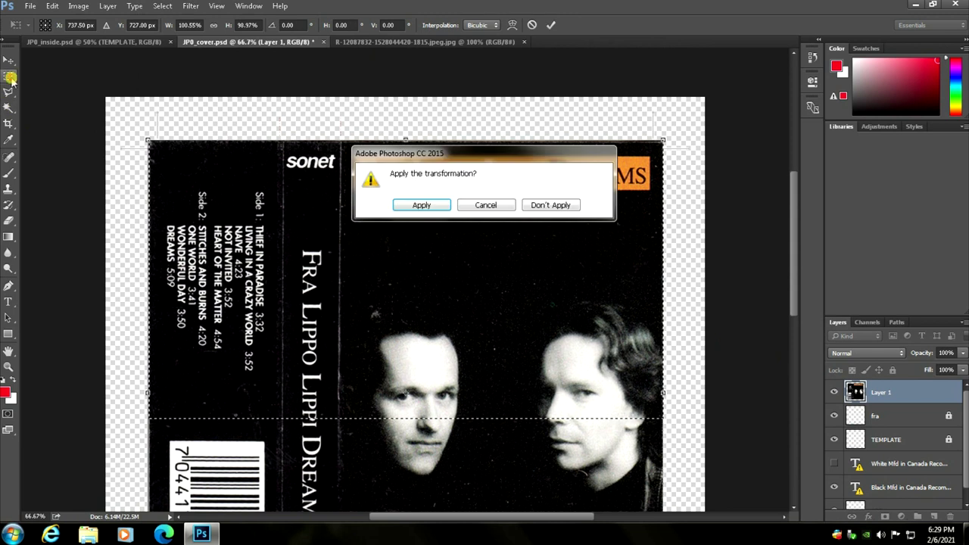
pyautogui.click(421, 205)
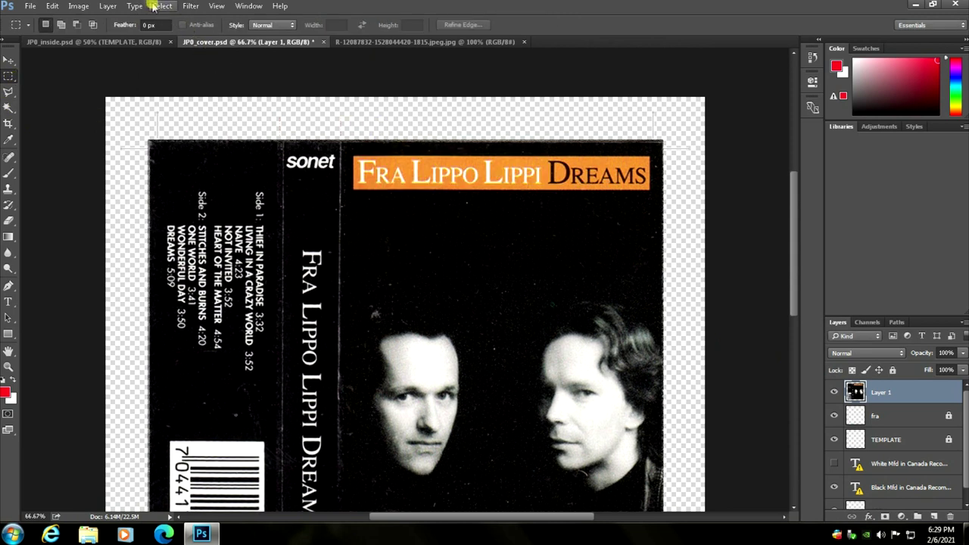
# Increase the artwork layer's brightness and contrast with the Brightness/Contrast adjustment.
pyautogui.click(79, 6)
pyautogui.moveTo(94, 37)
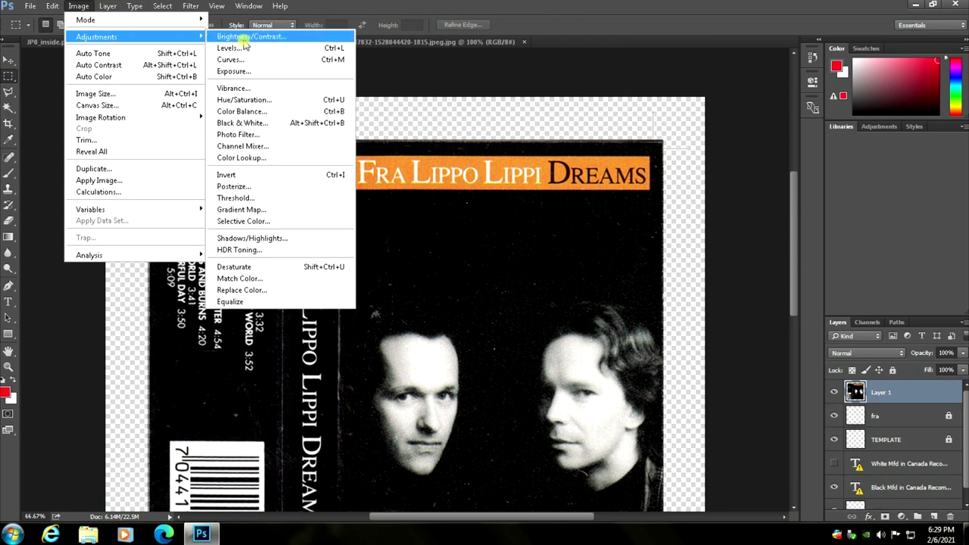
pyautogui.click(244, 38)
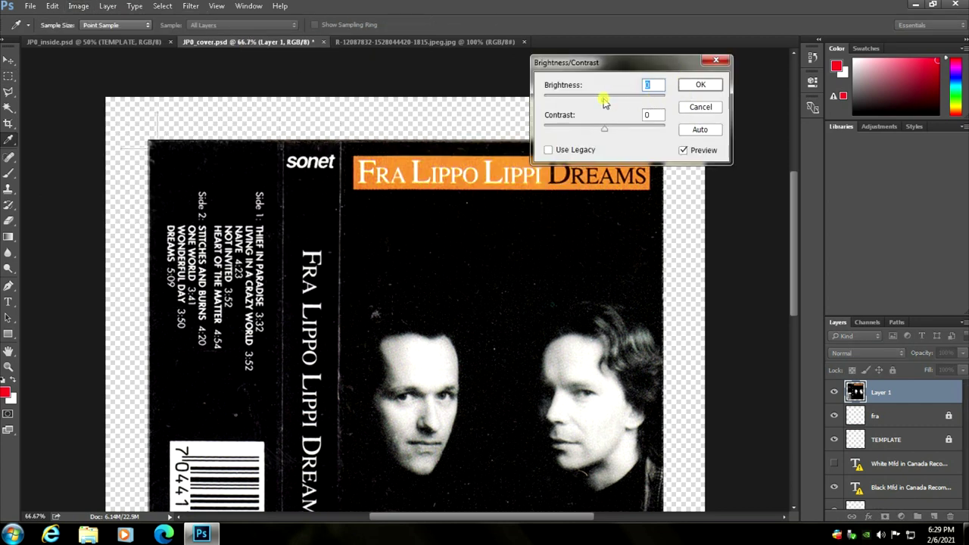
pyautogui.moveTo(603, 101); pyautogui.dragTo(654, 130)
pyautogui.click(689, 86)
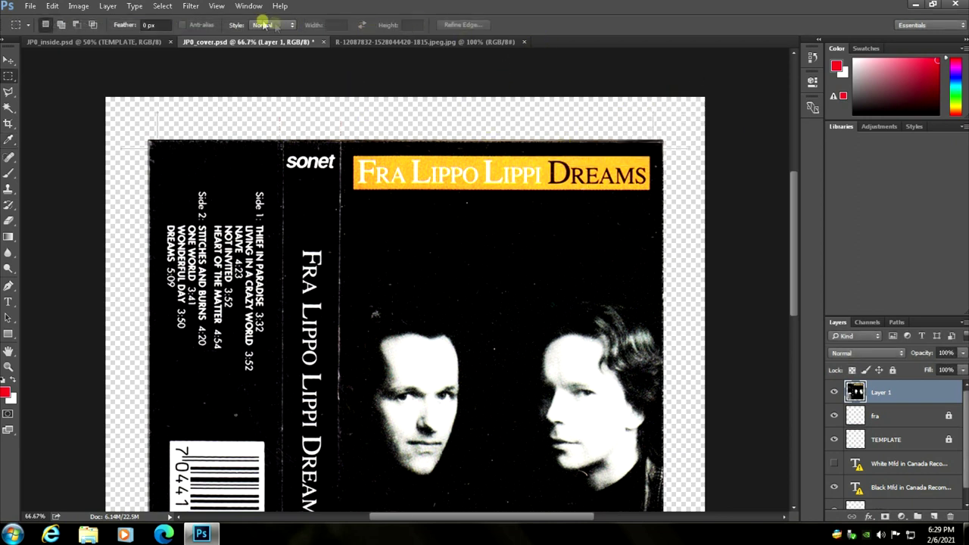
# Set up the Dust & Scratches filter on the artwork with a radius of 2 pixels, checking the specks and spine lettering in its preview.
pyautogui.click(190, 7)
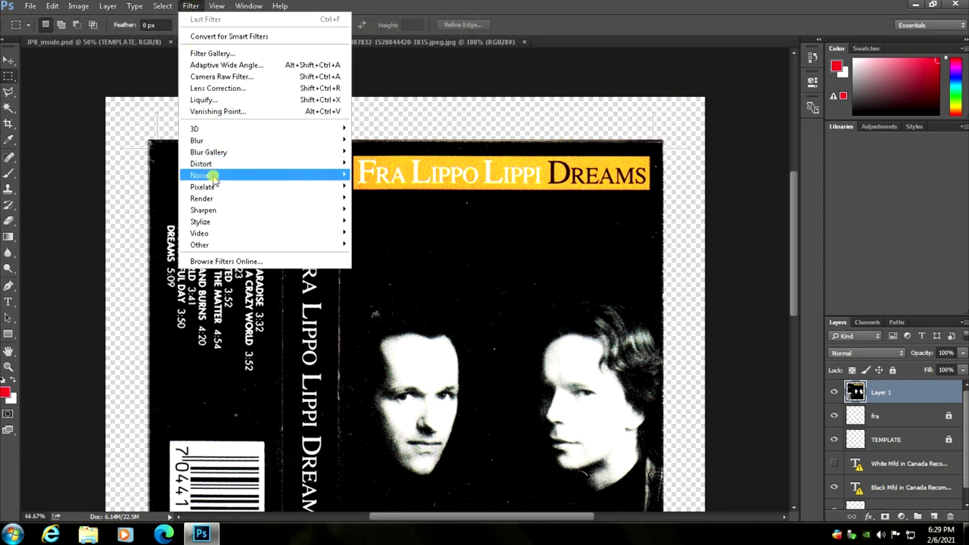
pyautogui.moveTo(244, 177)
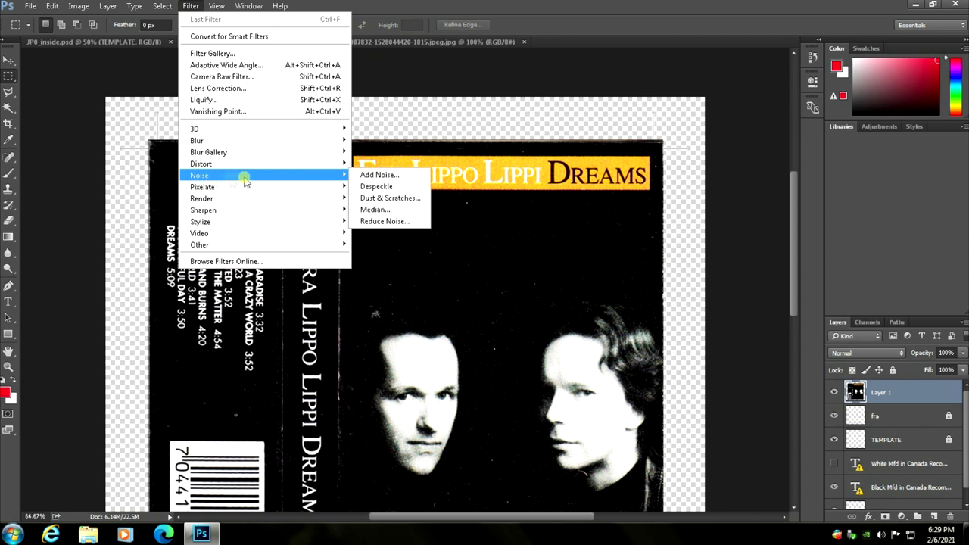
pyautogui.click(400, 198)
pyautogui.moveTo(470, 97); pyautogui.dragTo(719, 88)
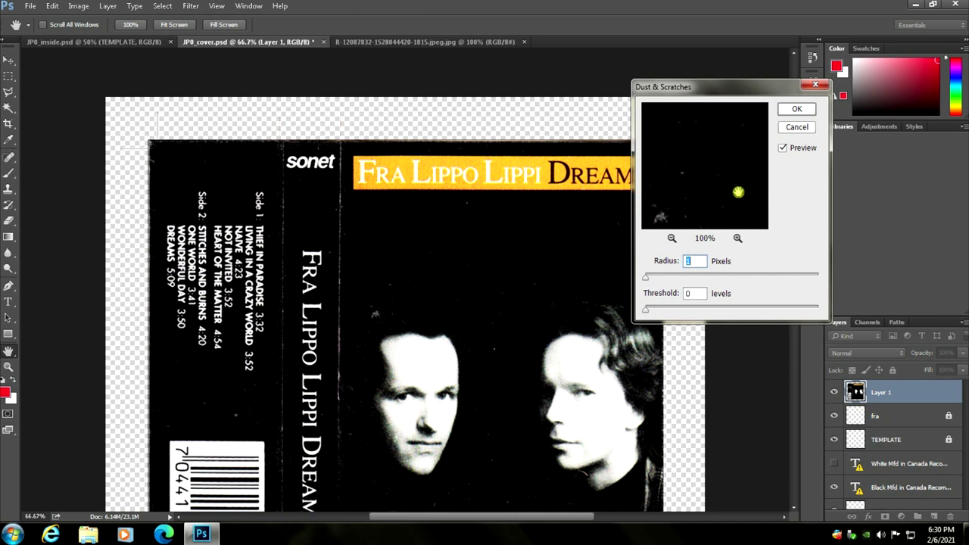
pyautogui.moveTo(751, 176); pyautogui.dragTo(756, 157)
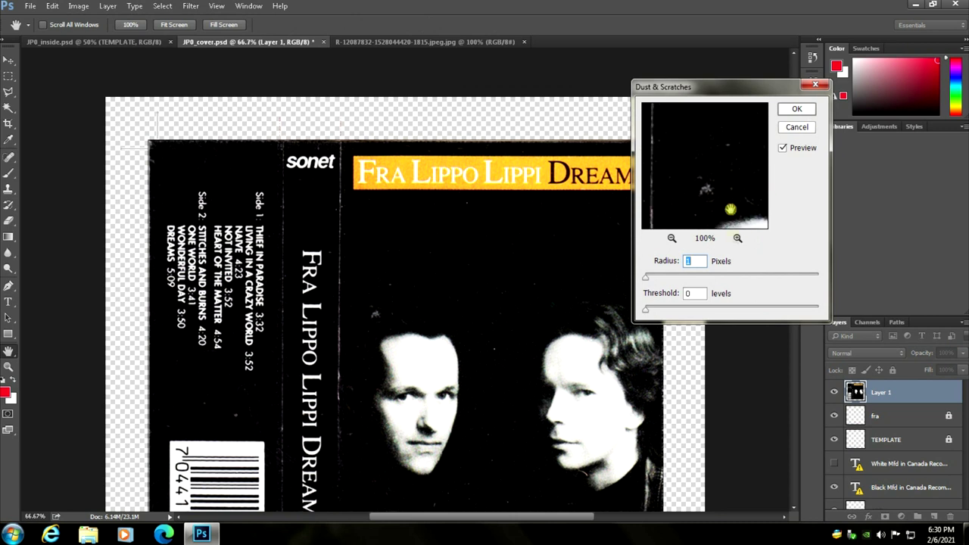
pyautogui.click(738, 238)
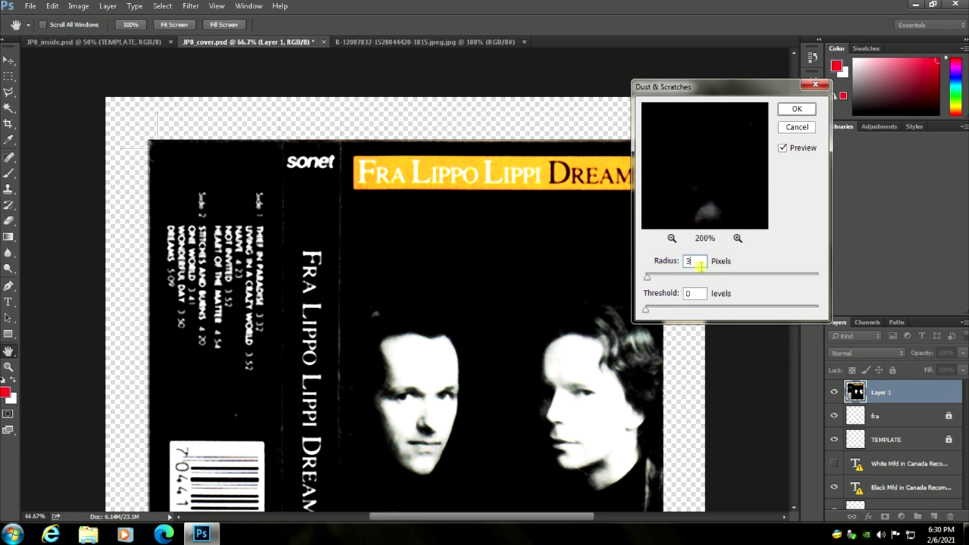
pyautogui.moveTo(691, 260); pyautogui.dragTo(583, 261)
pyautogui.moveTo(676, 164); pyautogui.dragTo(770, 184)
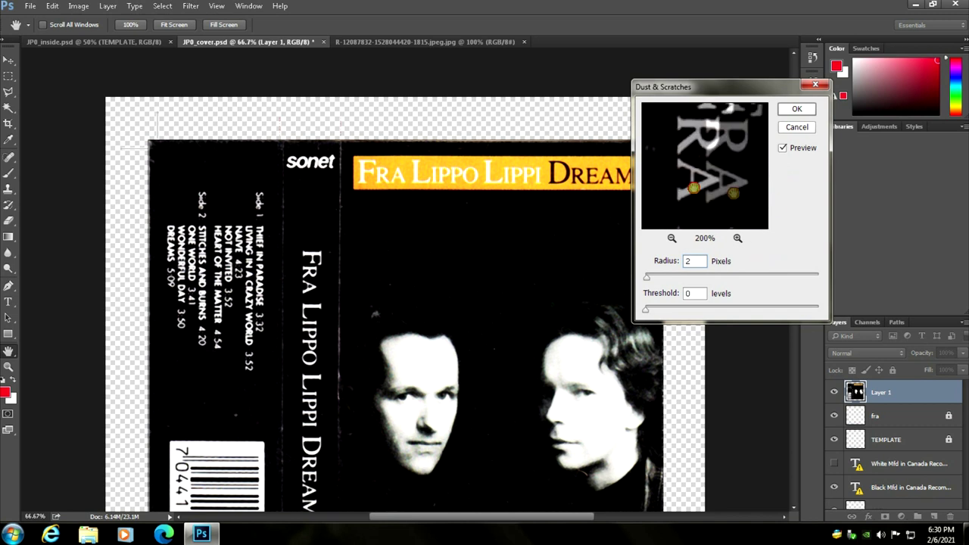
pyautogui.moveTo(667, 181); pyautogui.dragTo(746, 195)
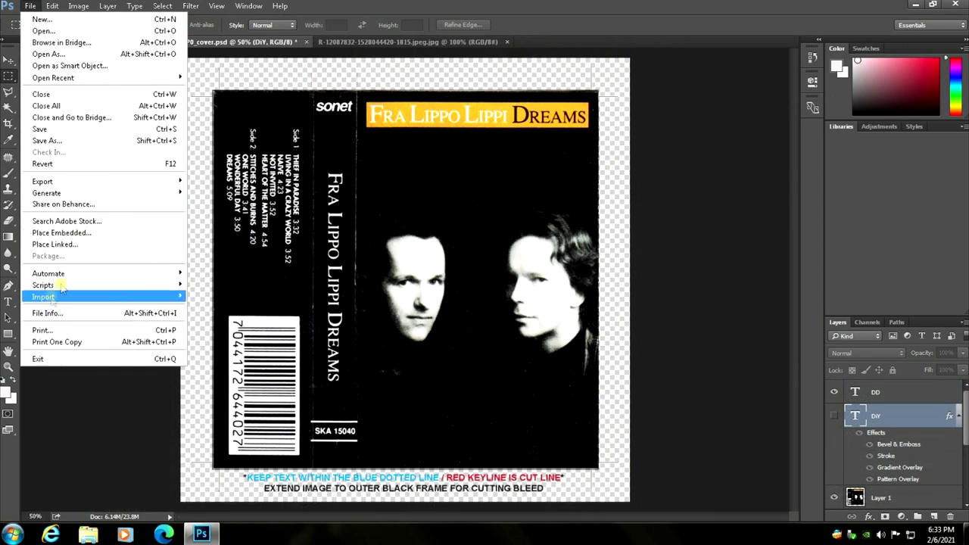
# Place the cover in the print page's upper-left corner and try to print it with the Microsoft XPS Document Writer.
pyautogui.click(74, 330)
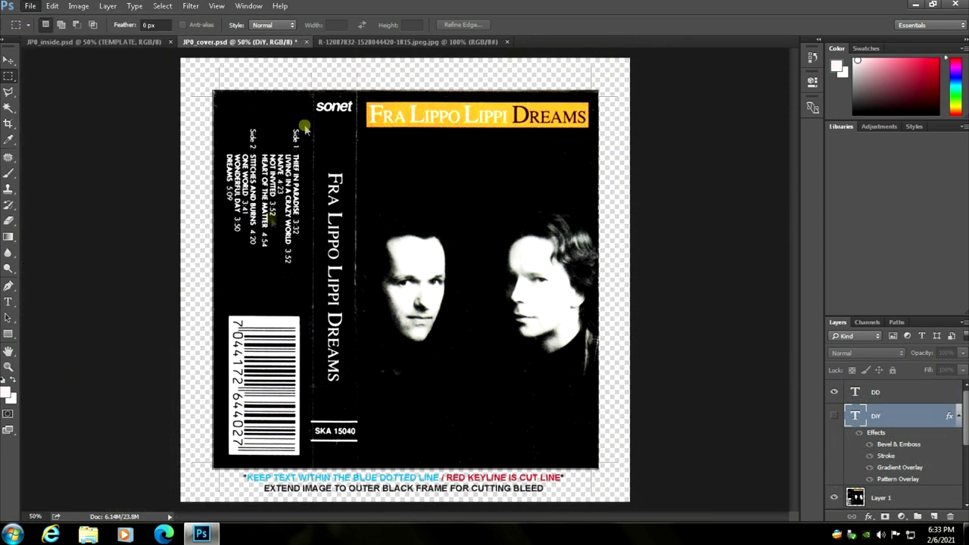
pyautogui.click(476, 227)
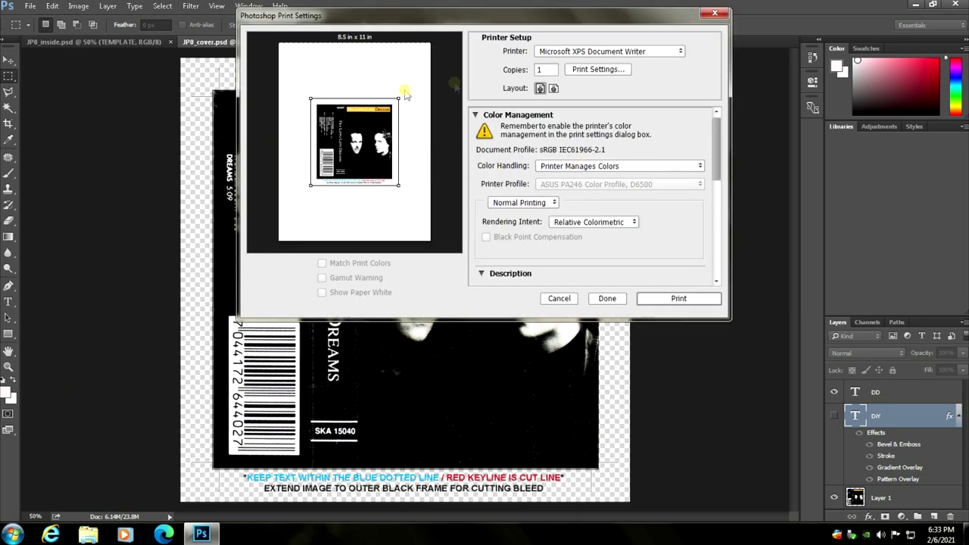
pyautogui.moveTo(354, 142); pyautogui.dragTo(322, 86)
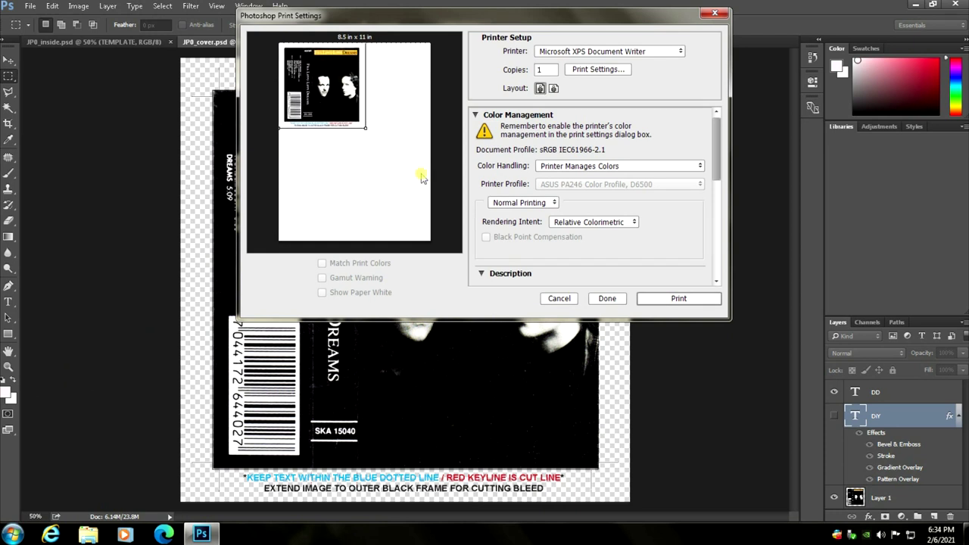
pyautogui.click(664, 299)
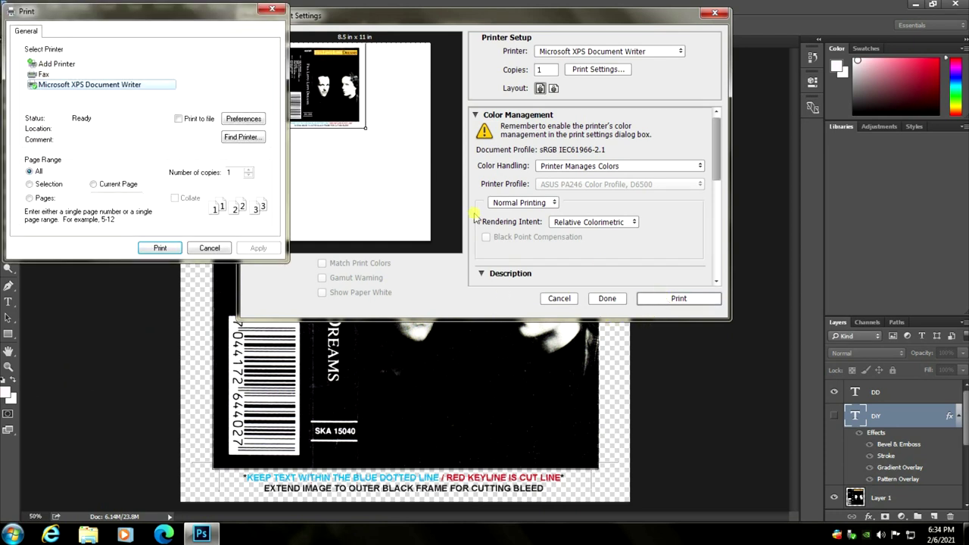
pyautogui.click(160, 247)
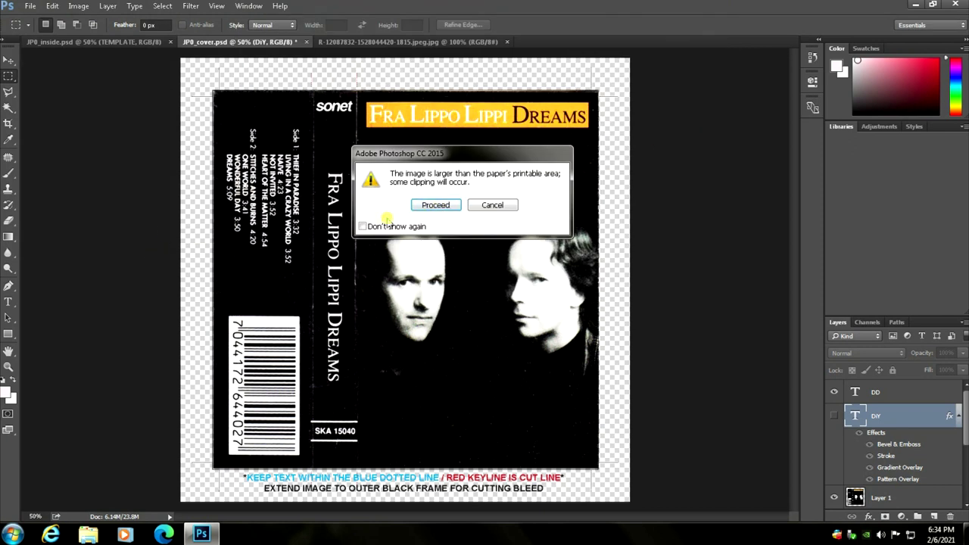
pyautogui.click(425, 207)
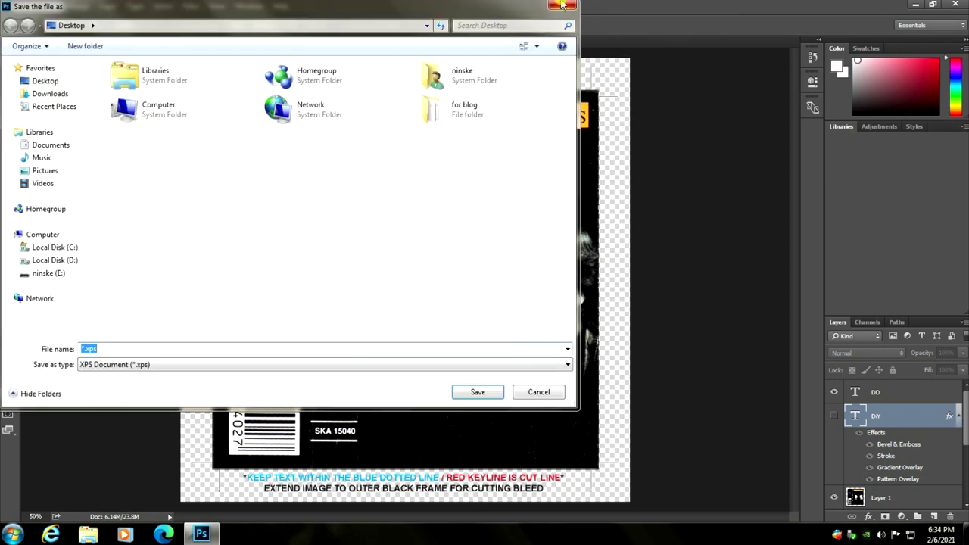
pyautogui.click(562, 5)
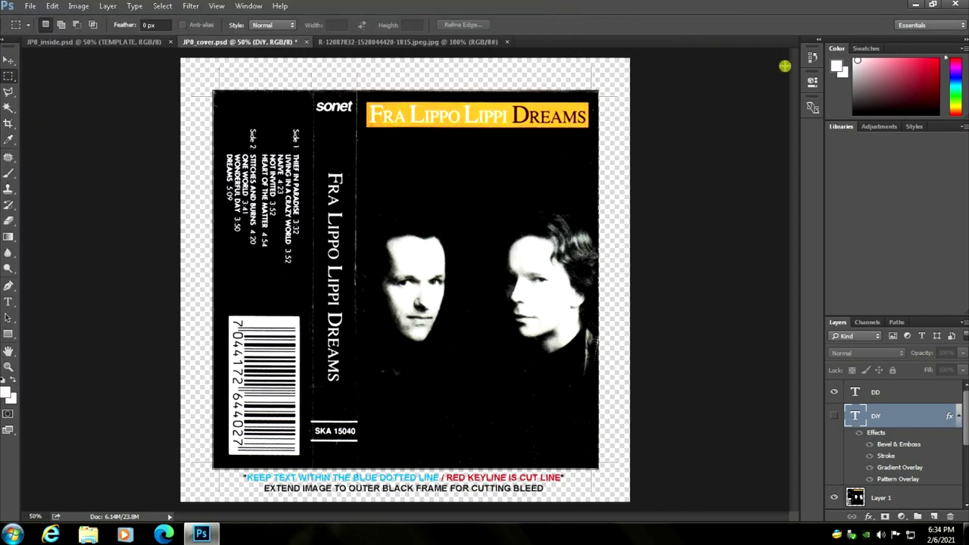
# Reopen the print settings, shift the cover slightly inward from the page's upper-left corner, and try printing it to an XPS document.
pyautogui.click(29, 6)
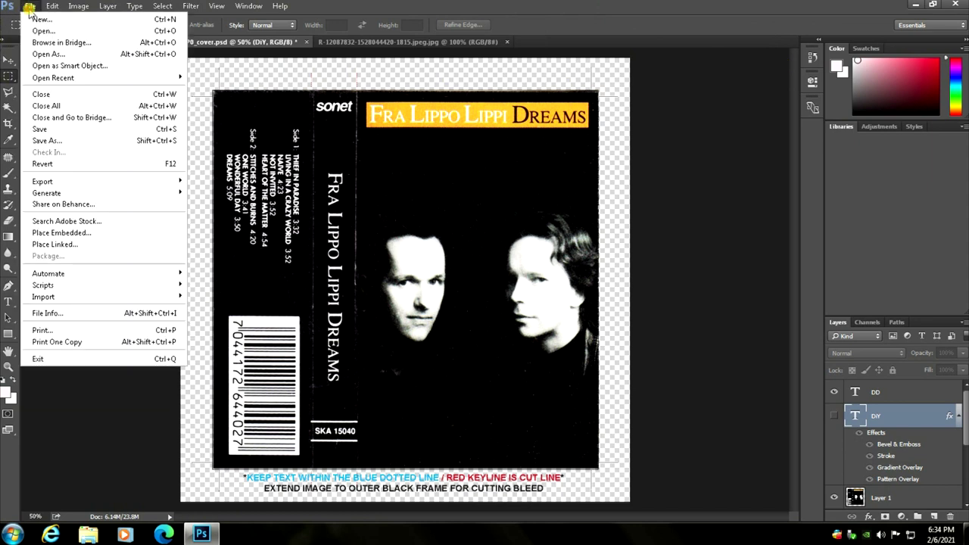
pyautogui.click(69, 330)
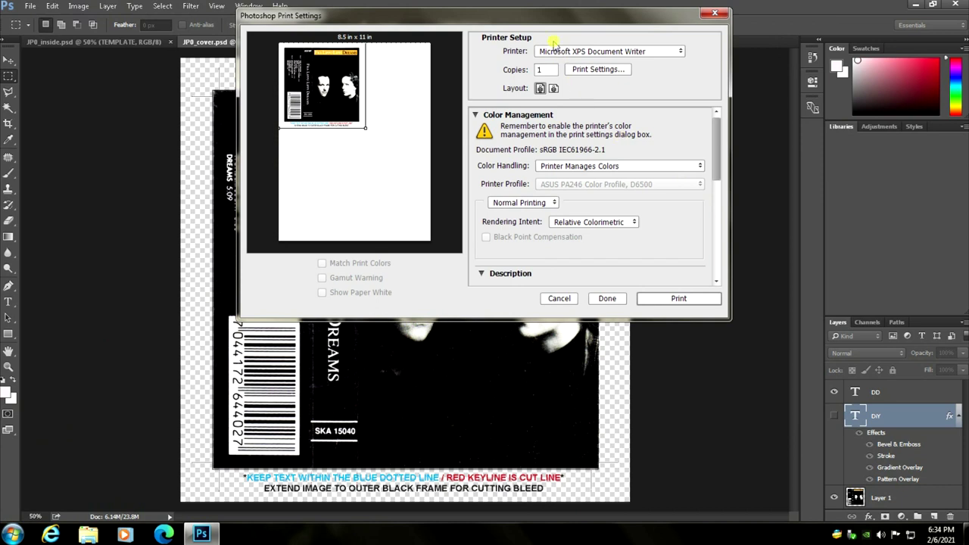
pyautogui.moveTo(542, 16); pyautogui.dragTo(932, 49)
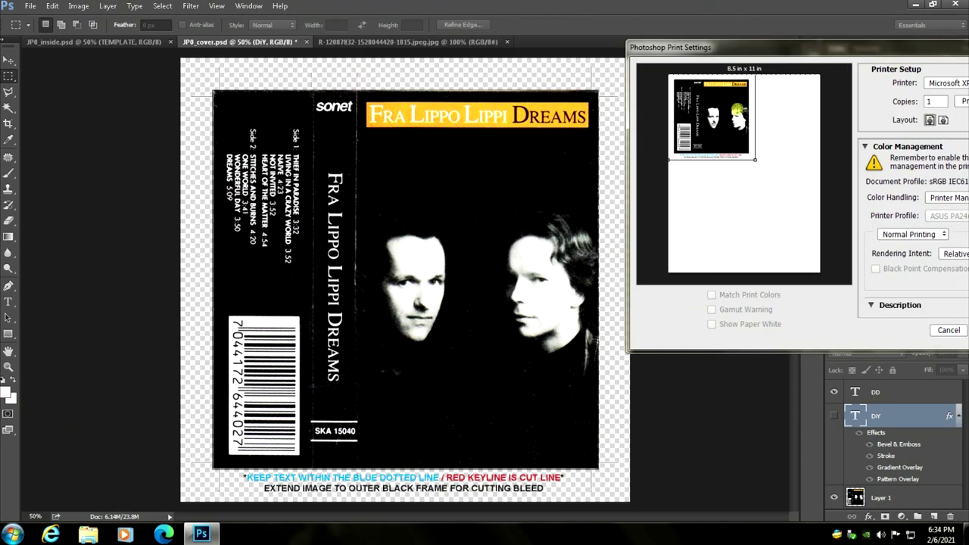
pyautogui.moveTo(738, 111); pyautogui.dragTo(744, 113)
pyautogui.moveTo(874, 51); pyautogui.dragTo(313, 192)
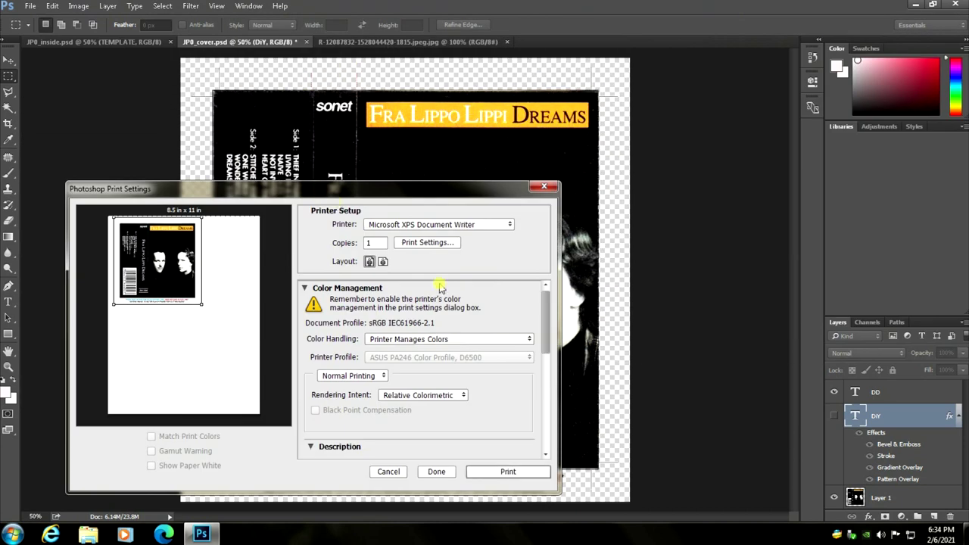
pyautogui.click(503, 474)
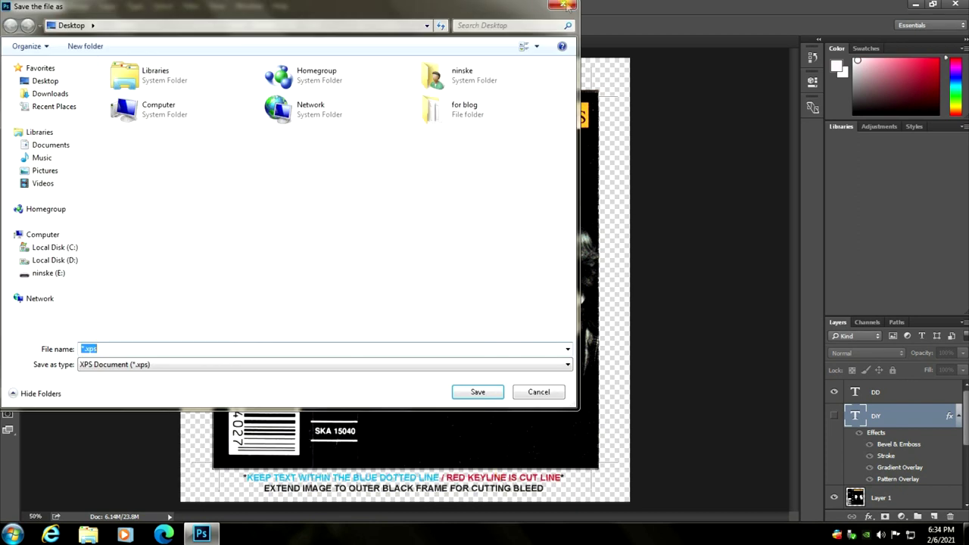
pyautogui.click(563, 6)
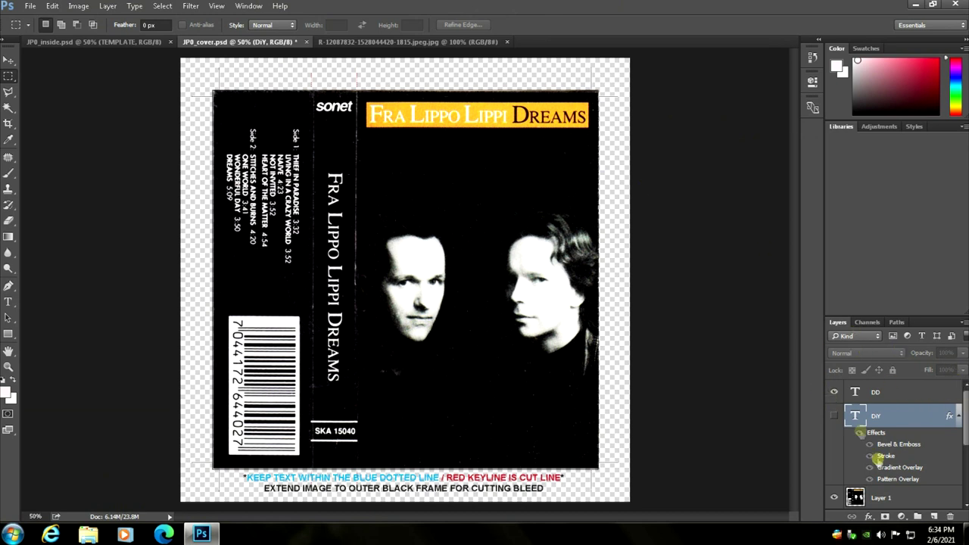
# Select the artwork layer, Layer 1, keeping its fill at 100%.
pyautogui.click(867, 499)
pyautogui.click(962, 370)
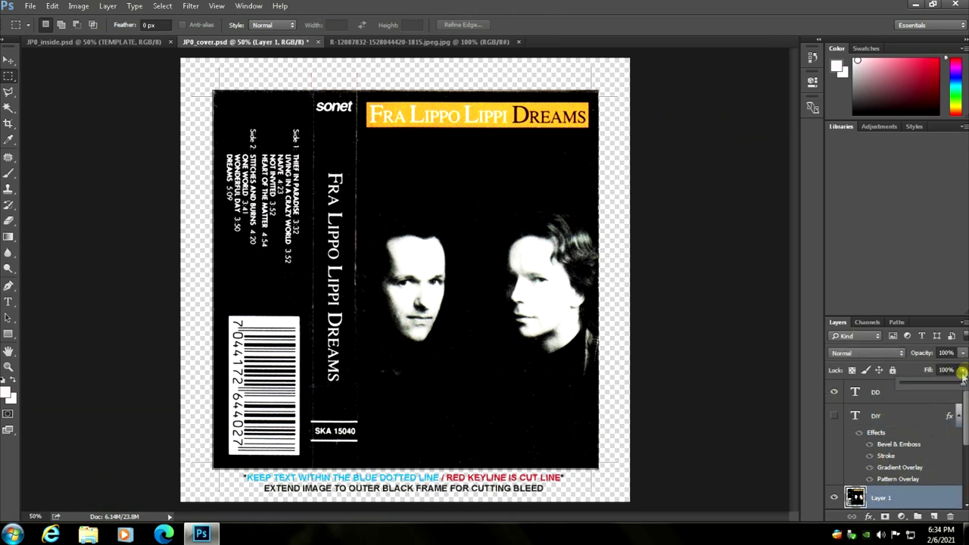
pyautogui.moveTo(964, 384)
pyautogui.mouseDown()
pyautogui.moveTo(913, 384)
pyautogui.moveTo(964, 387)
pyautogui.mouseUp()
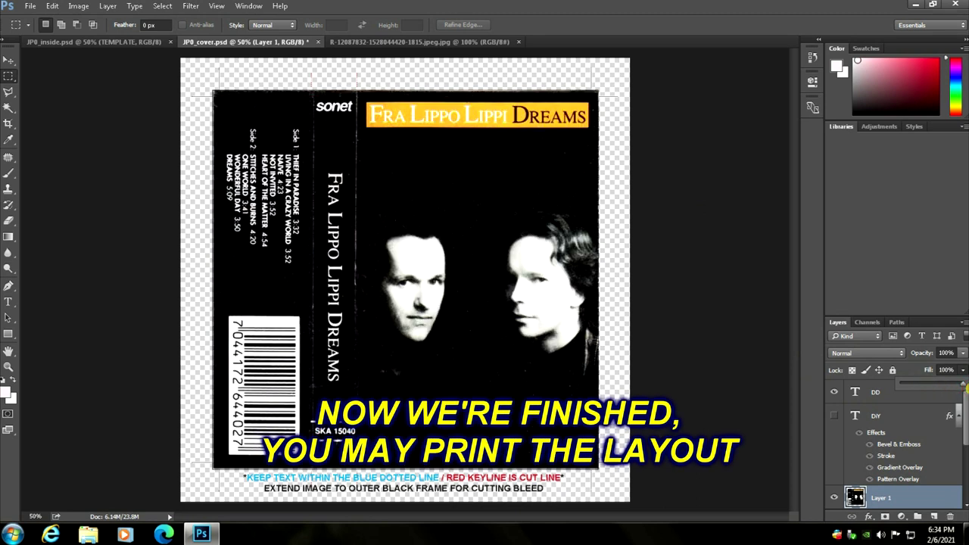
pyautogui.click(955, 4)
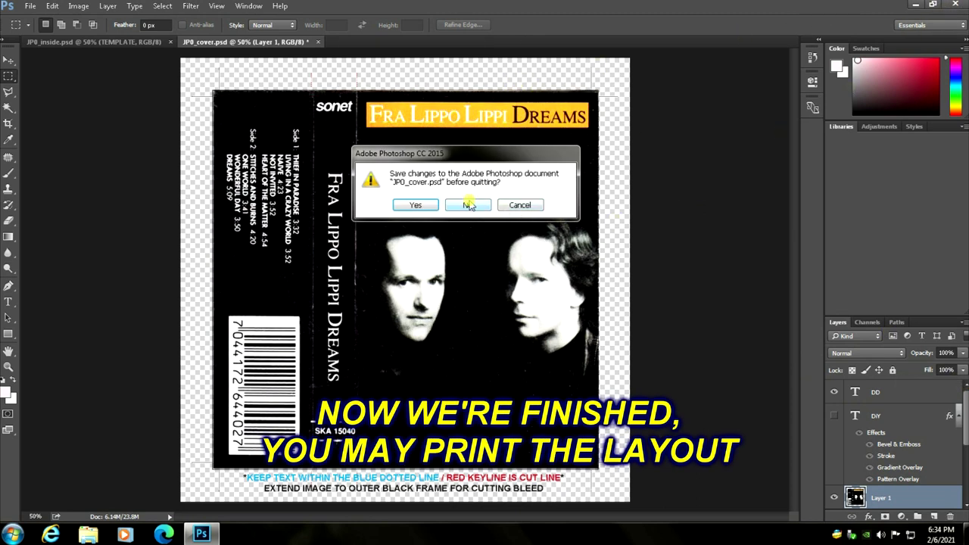
pyautogui.click(520, 205)
pyautogui.click(30, 6)
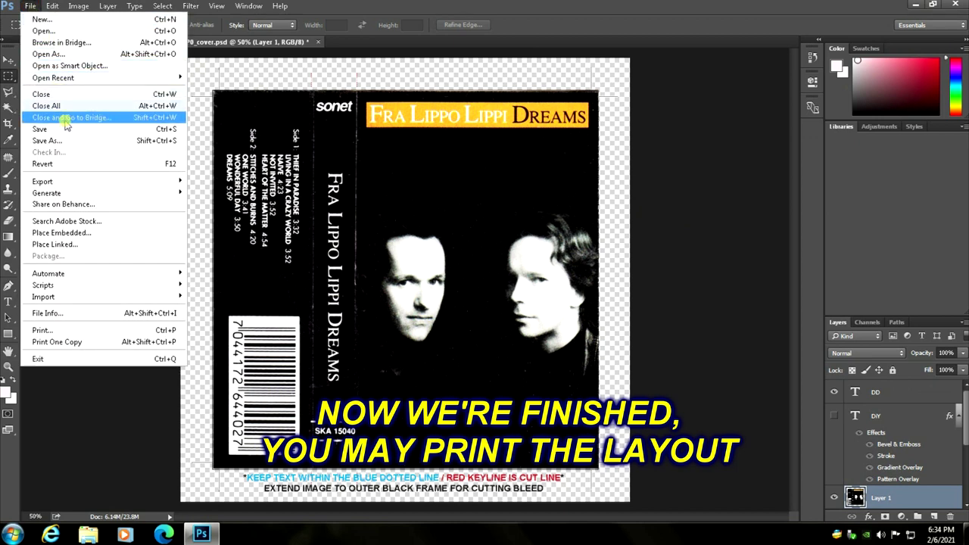